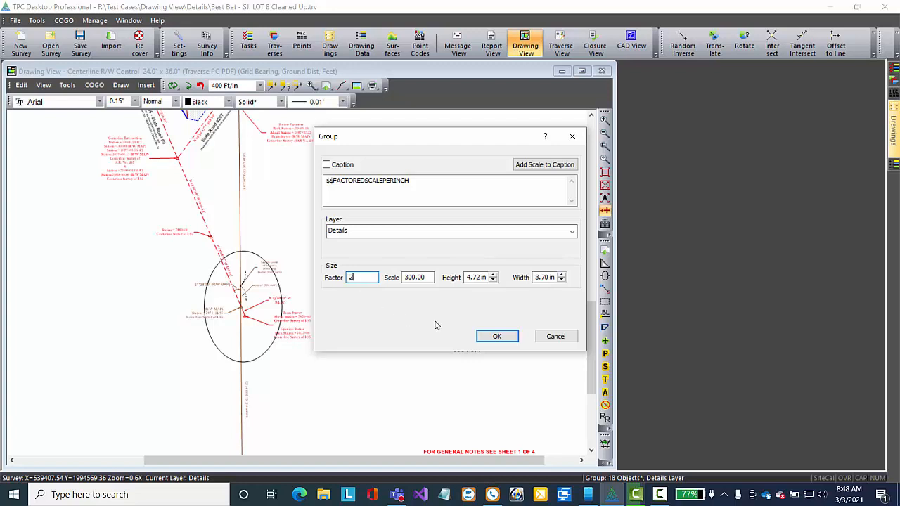
Apply a size factor of 2 to the elliptical detail group, and rescale the same group to 300
left_click(496, 335)
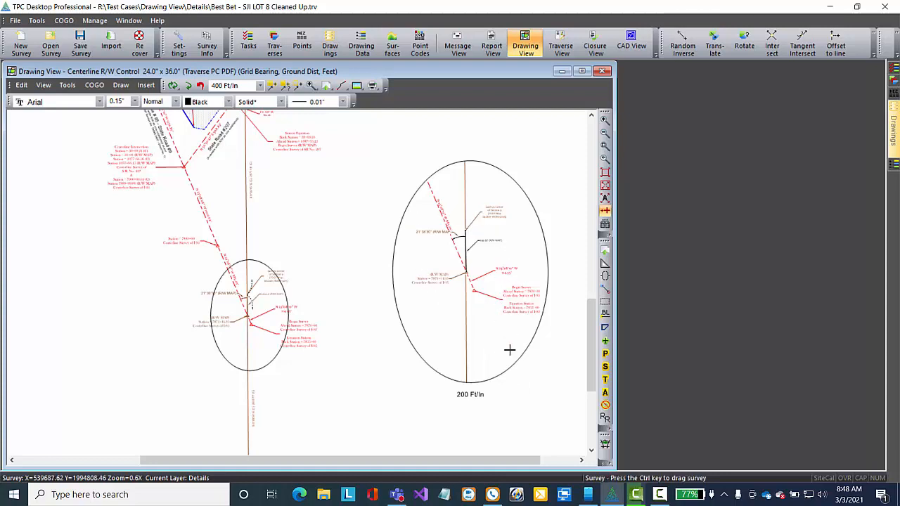
left_click(508, 382)
double_click(500, 373)
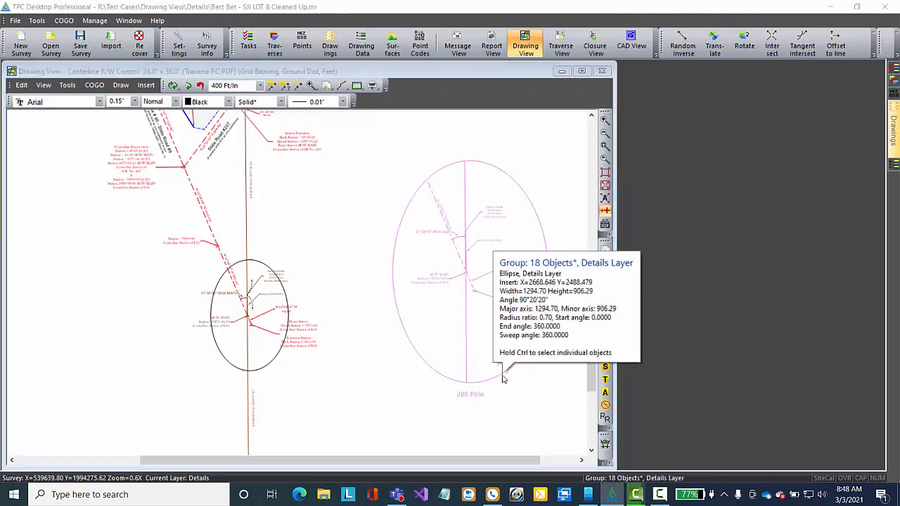
left_click_drag(432, 278, 375, 282)
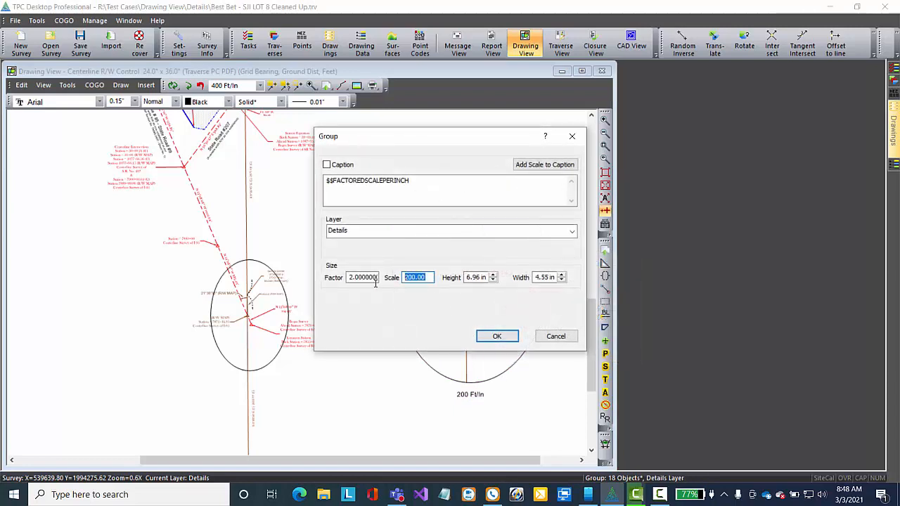
type("300")
key("Tab")
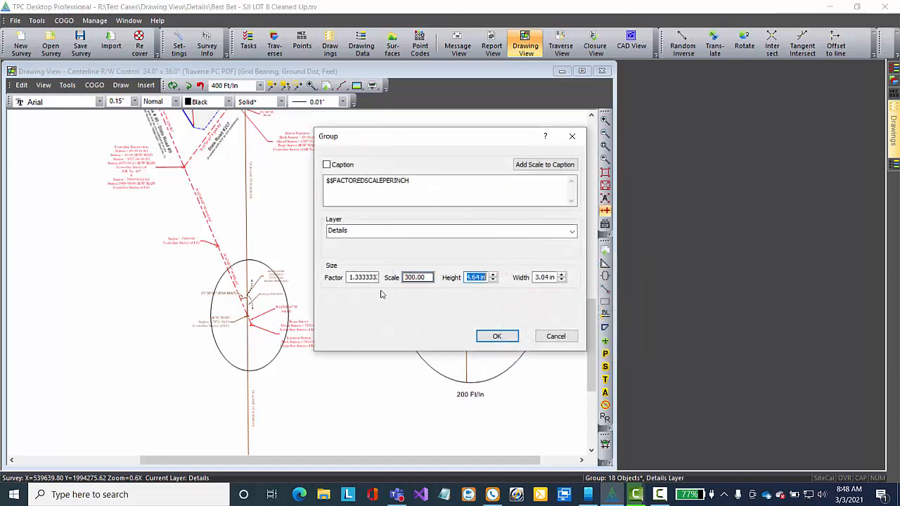
left_click(490, 337)
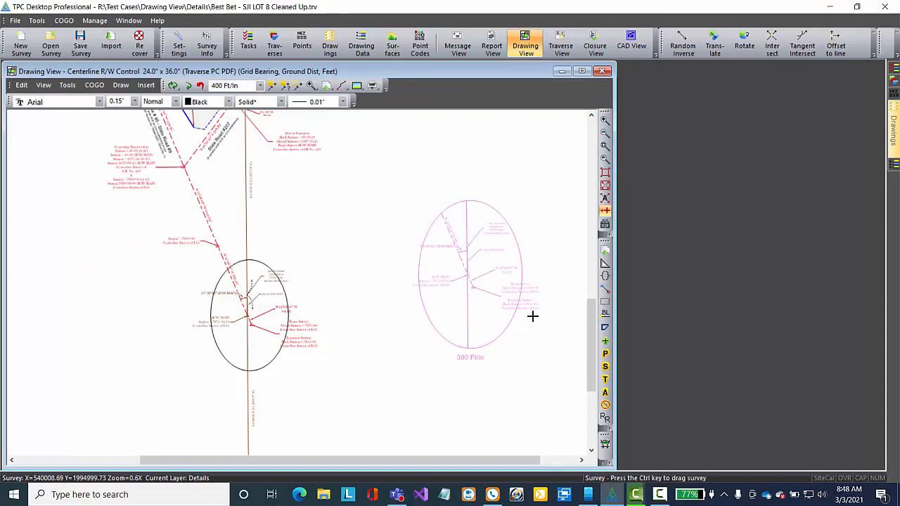
Open the enlarged detail group for editing its individual objects
mouse_move(533, 312)
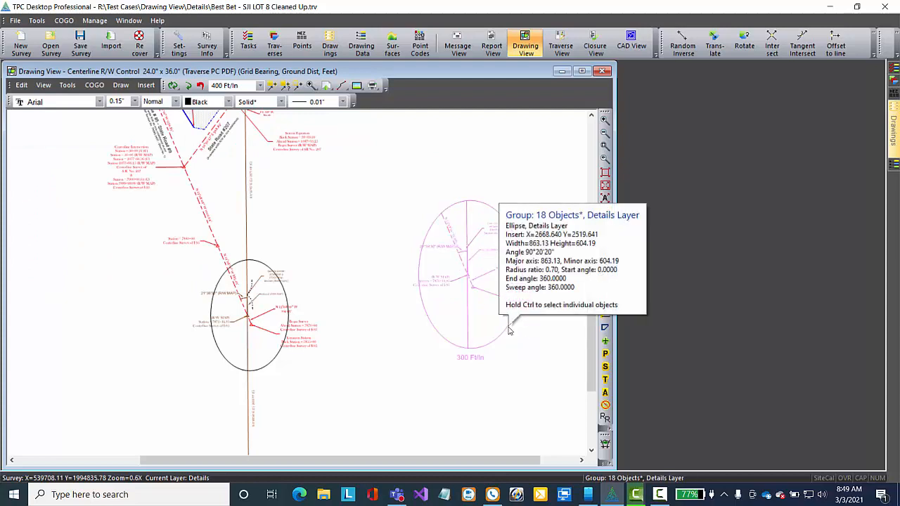
right_click(509, 330)
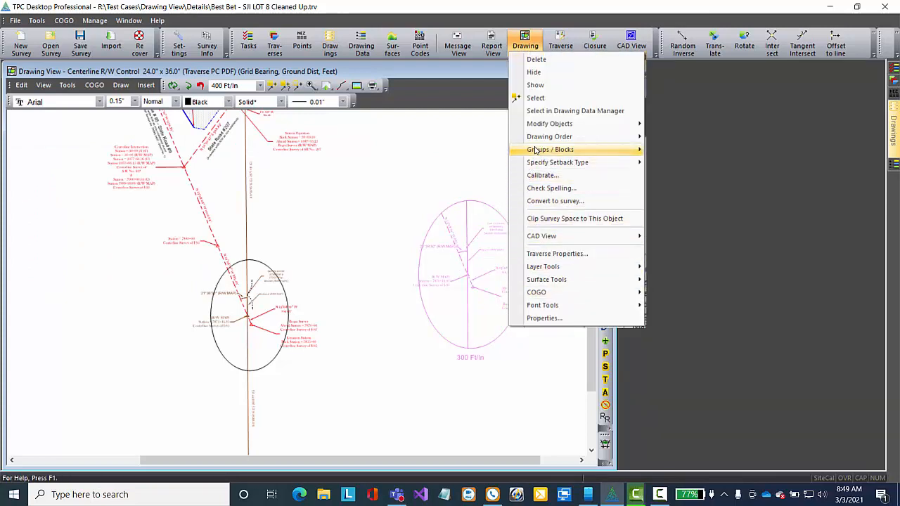
mouse_move(536, 152)
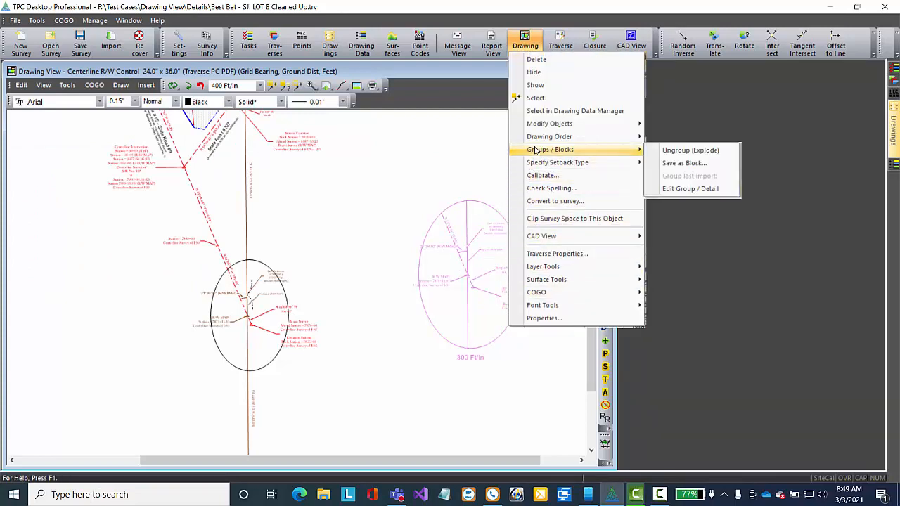
left_click(678, 191)
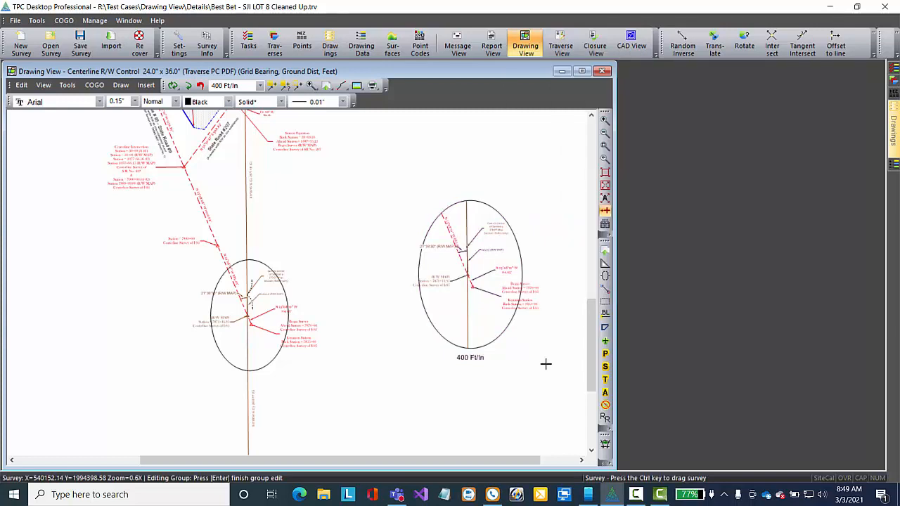
Move the Begin Survey/Equation Station text and the (R/W MAP) Station = 7871+14.95 text fully inside the detail ellipse
left_click(604, 146)
left_click(396, 186)
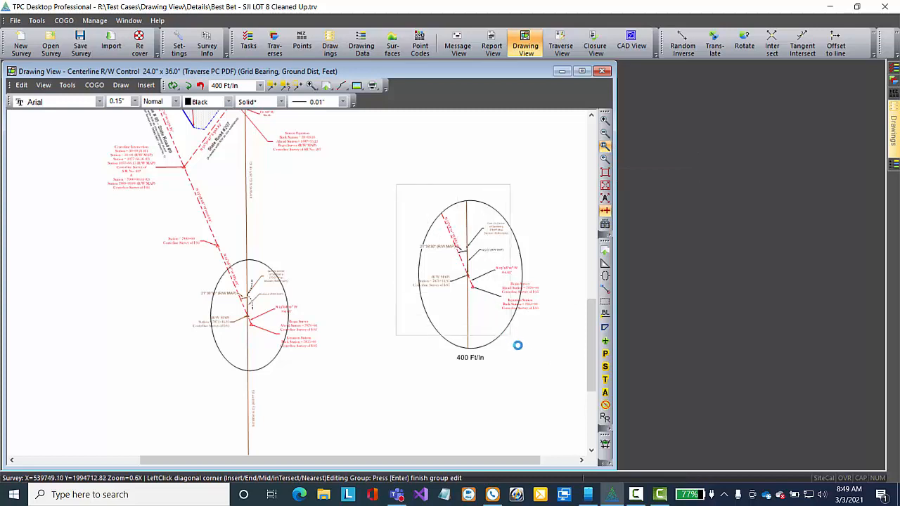
left_click(553, 390)
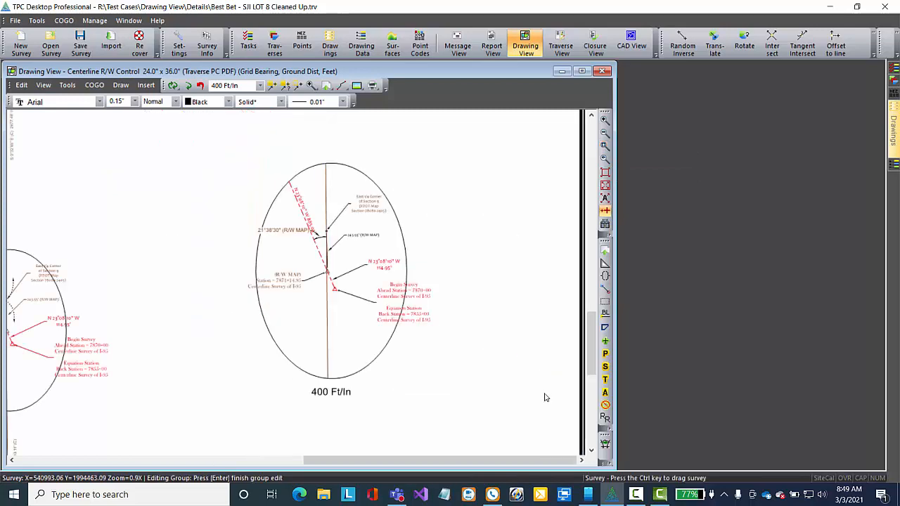
left_click_drag(420, 321, 383, 329)
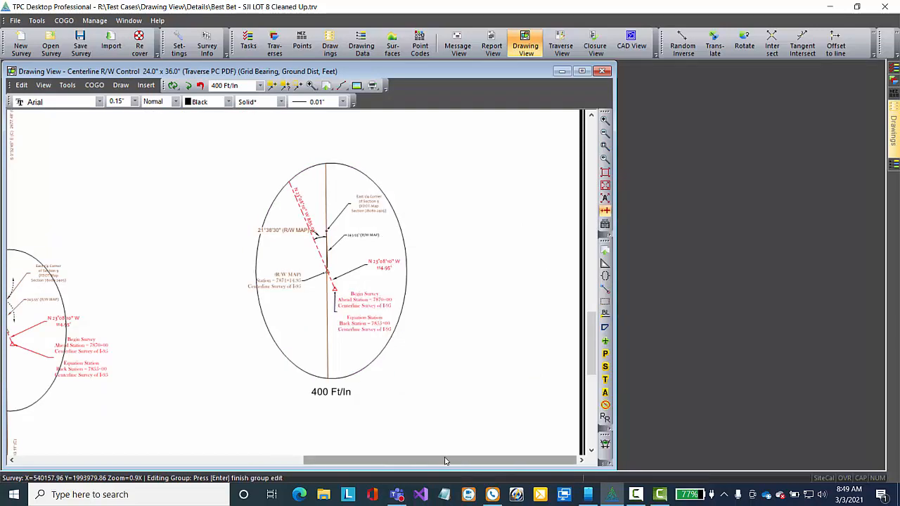
mouse_move(279, 292)
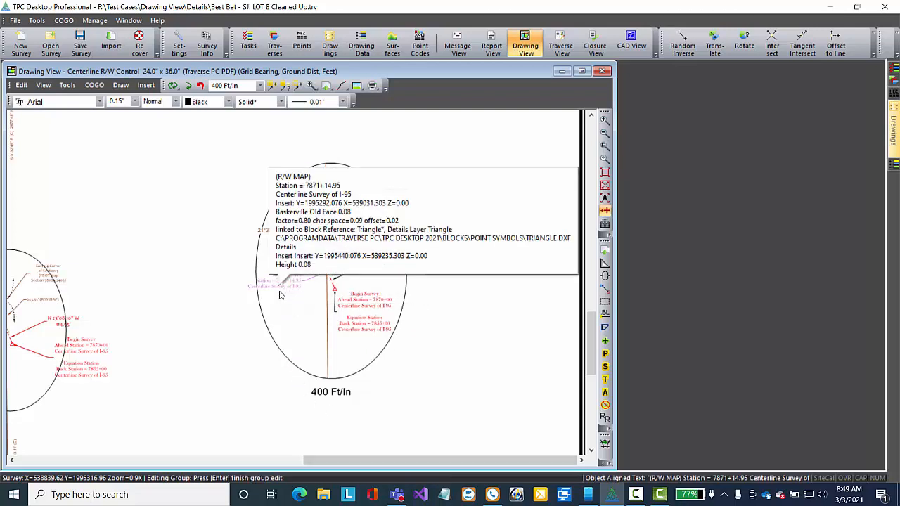
mouse_move(279, 295)
left_mouse_down()
mouse_move(295, 313)
mouse_move(292, 304)
left_mouse_up()
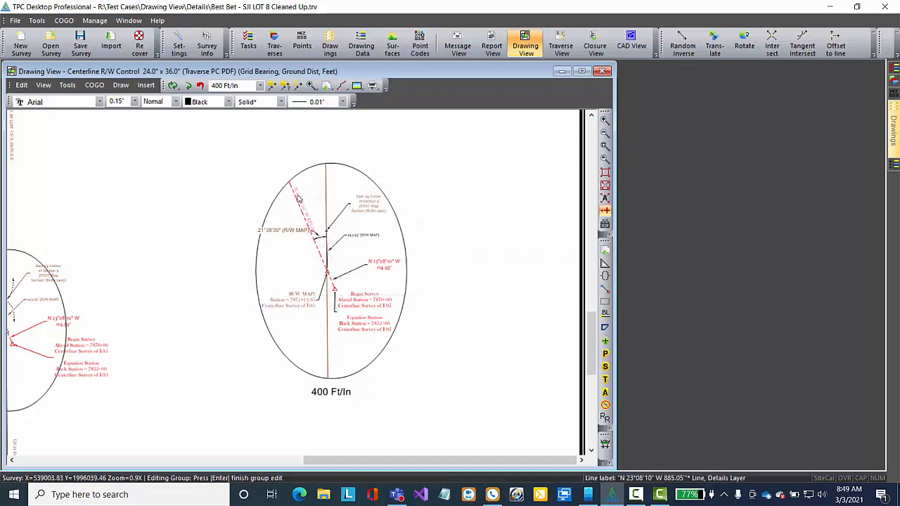
Reposition the N 23°08'10" W 885.05' label beside its dashed line and move the 21°38'30" (R/W MAP) label lower inside the ellipse
left_click_drag(298, 199, 304, 186)
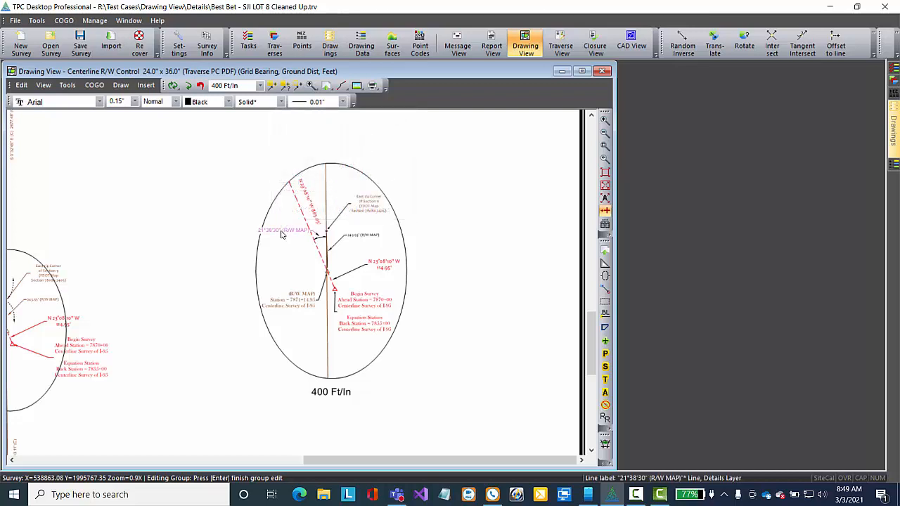
left_click_drag(281, 233, 278, 252)
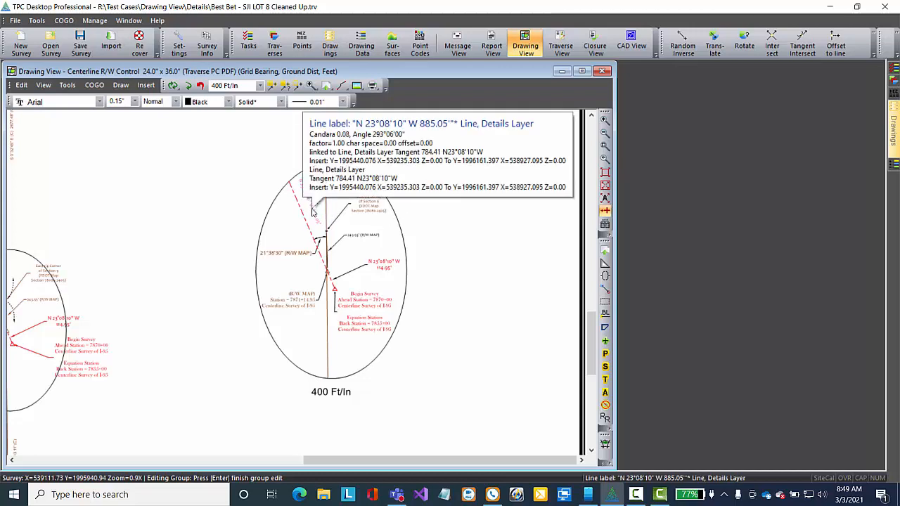
left_click_drag(310, 209, 306, 210)
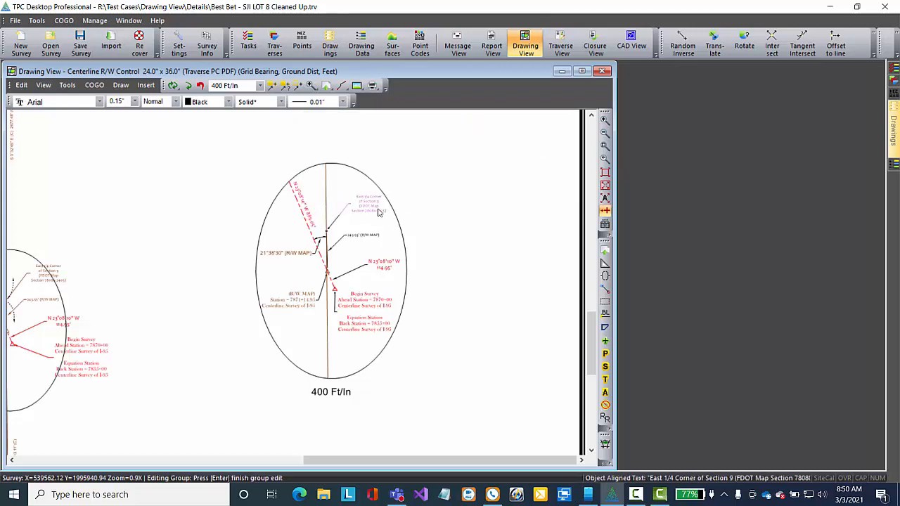
Add the text "C/L HWY 101" across the centerline near the bottom of the detail ellipse
mouse_move(456, 312)
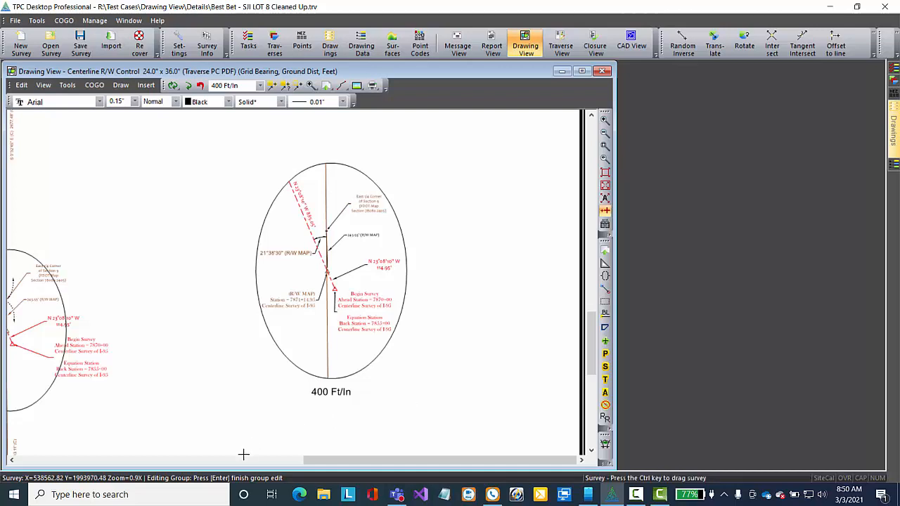
mouse_move(450, 398)
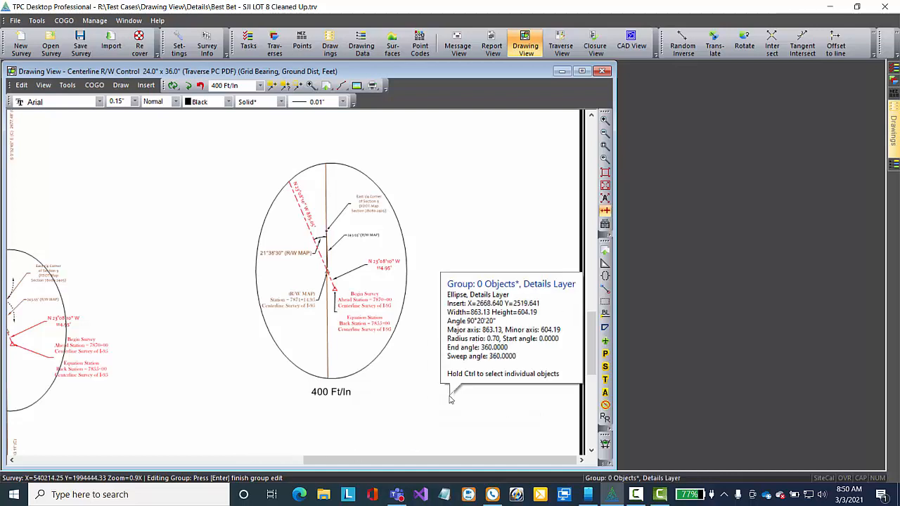
left_click(342, 86)
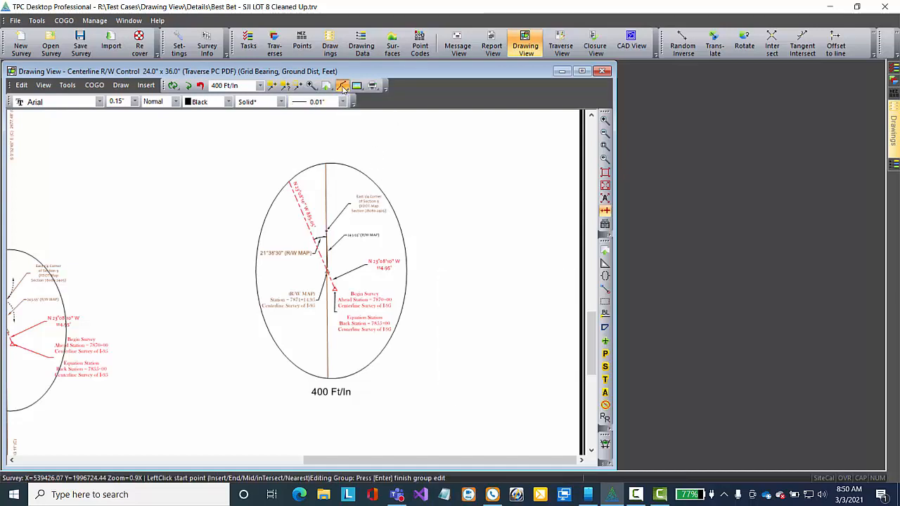
left_click(342, 86)
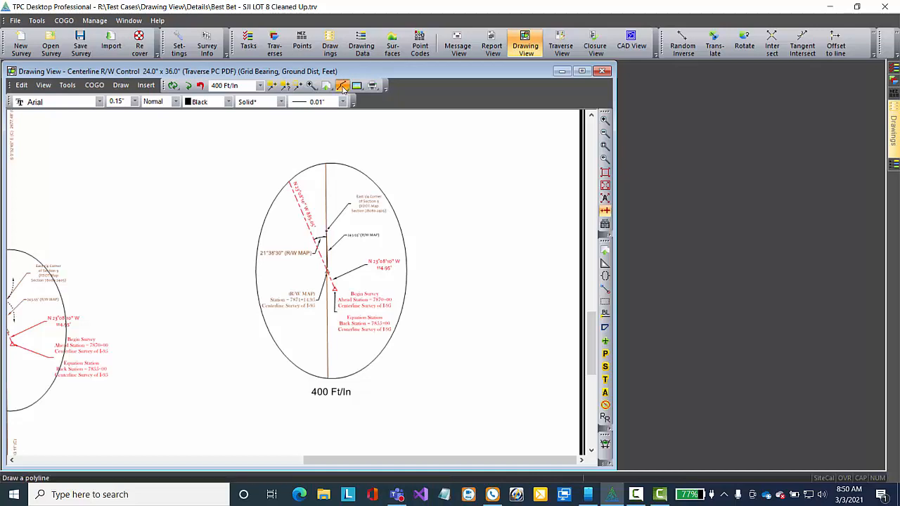
left_click(343, 101)
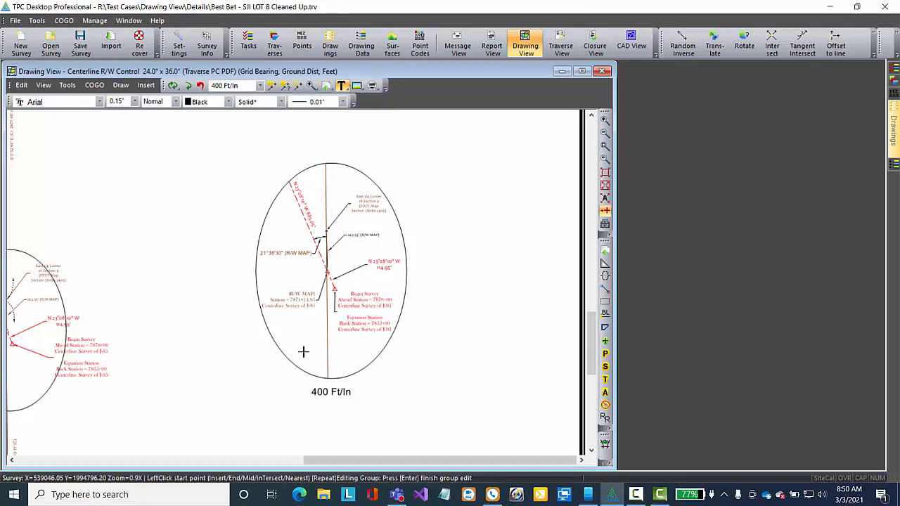
left_click(303, 351)
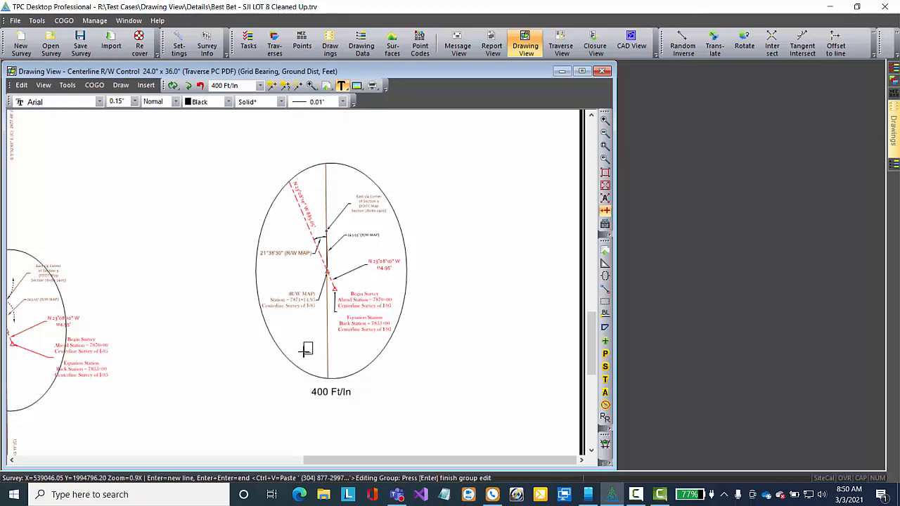
type("C/L HWY")
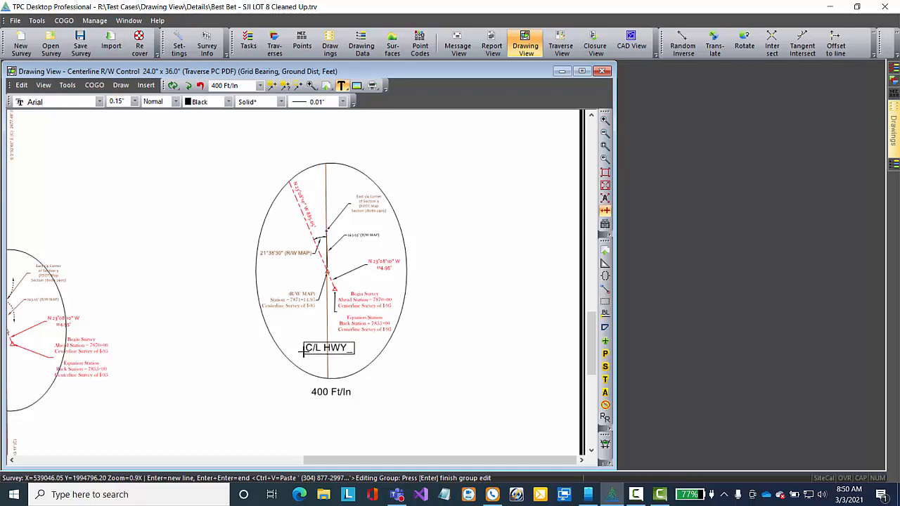
type(" 101")
key("Return")
key("Return")
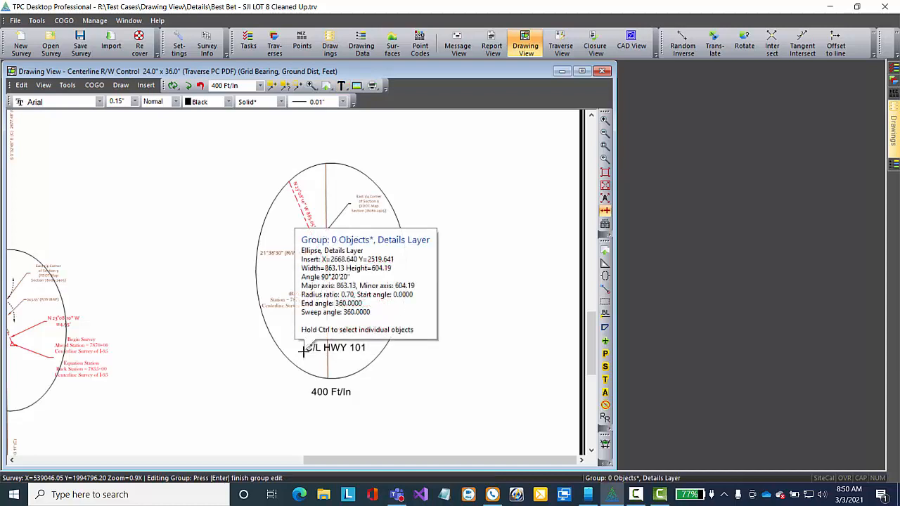
left_click_drag(360, 349, 354, 353)
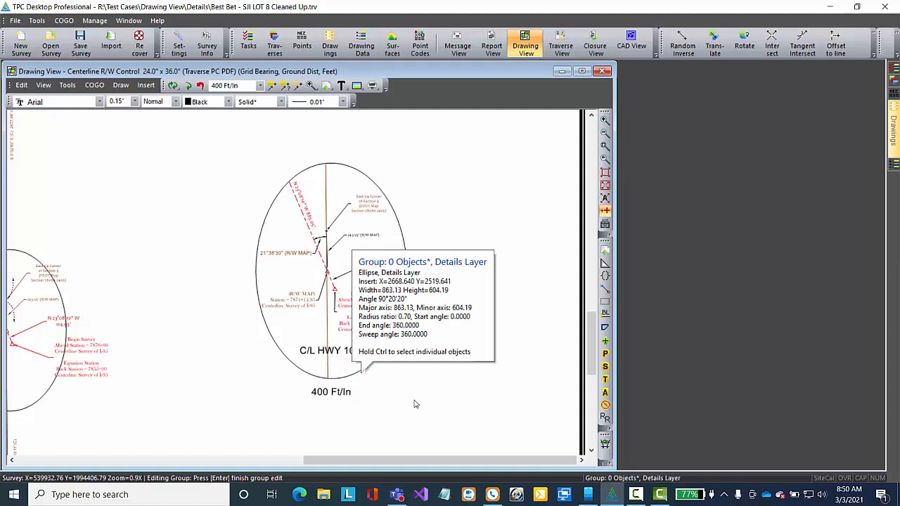
Finish editing the group and move the whole detail farther right on the sheet, away from the original area
key("Return")
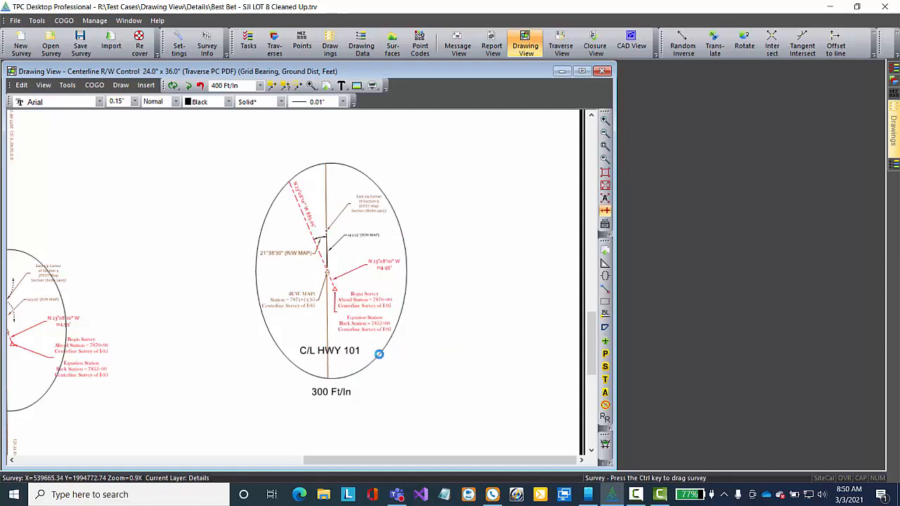
left_click_drag(378, 354, 475, 385)
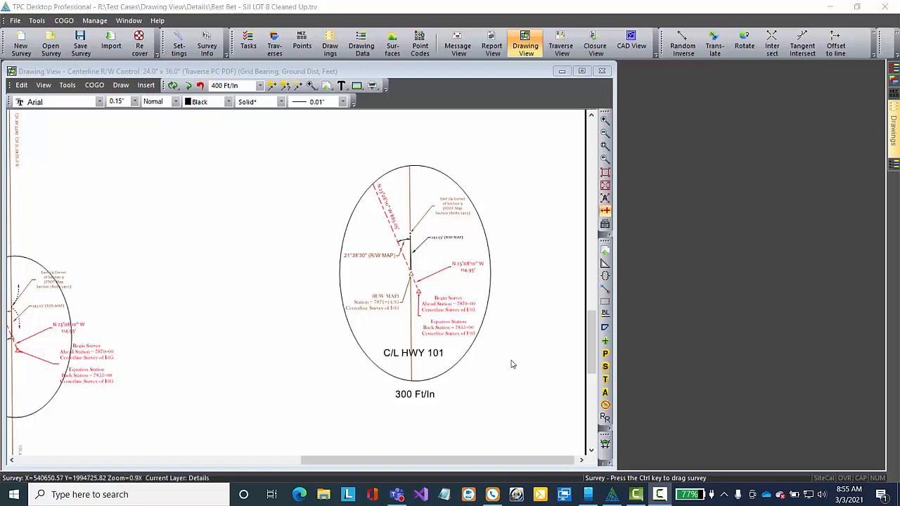
left_click(485, 348)
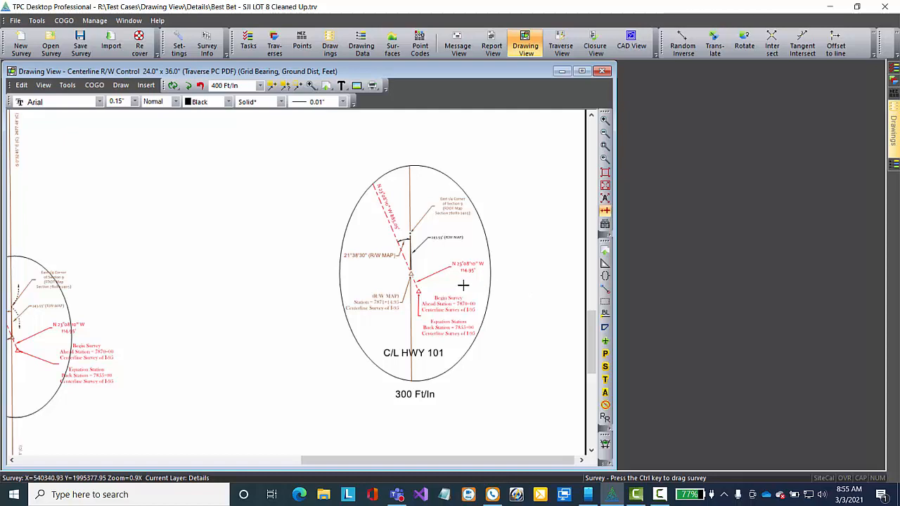
Shift the N 23°08'10" W 114.95' label inward from the ellipse edge and the N 23°08'10" W 885.05' label away from its dashed line
mouse_move(467, 274)
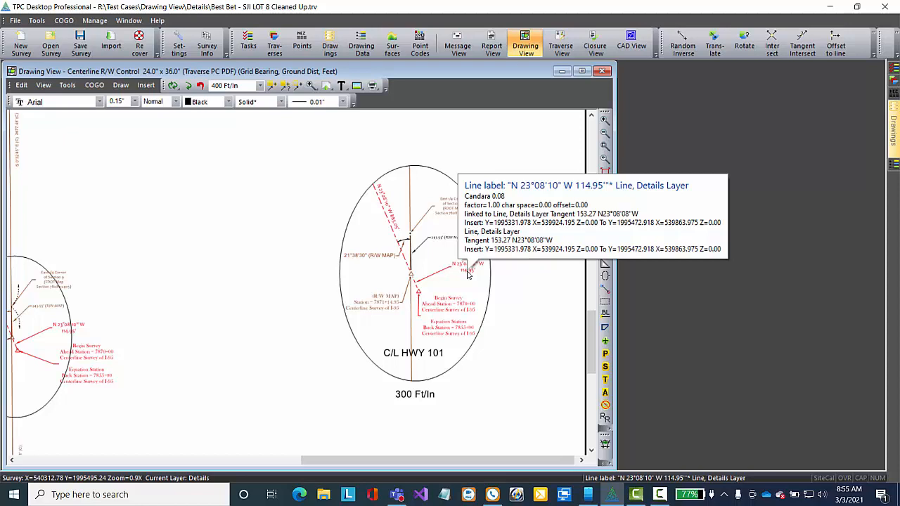
left_click_drag(468, 274, 456, 279)
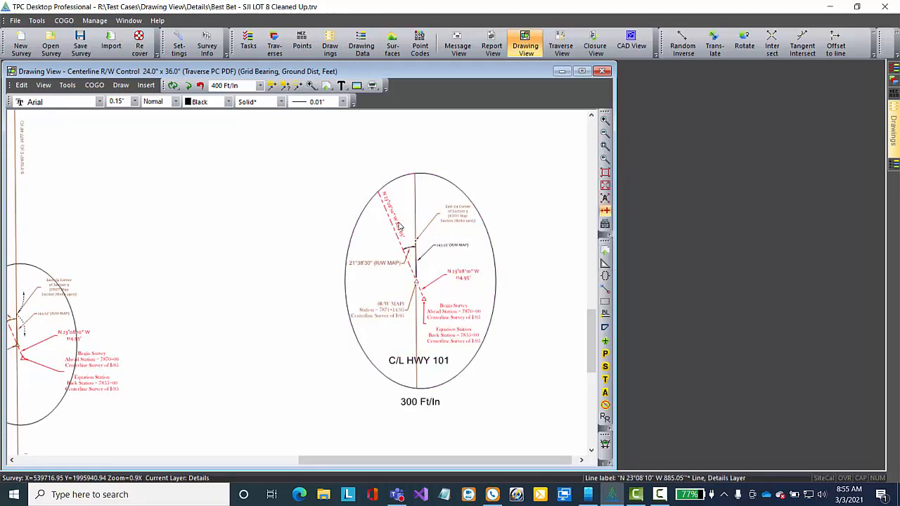
left_click_drag(398, 224, 402, 217)
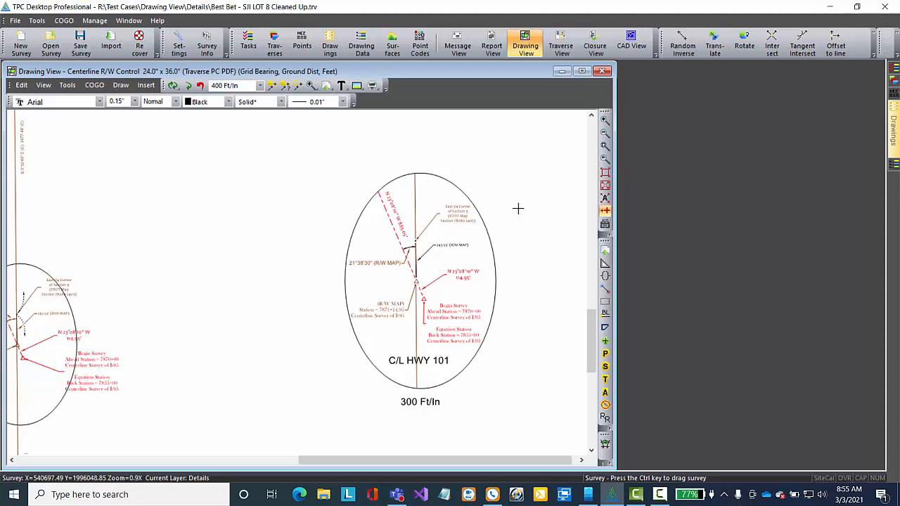
Set the text height of the N 23°08'10" W 885.05' line label in the detail to 0.10 in
mouse_move(394, 212)
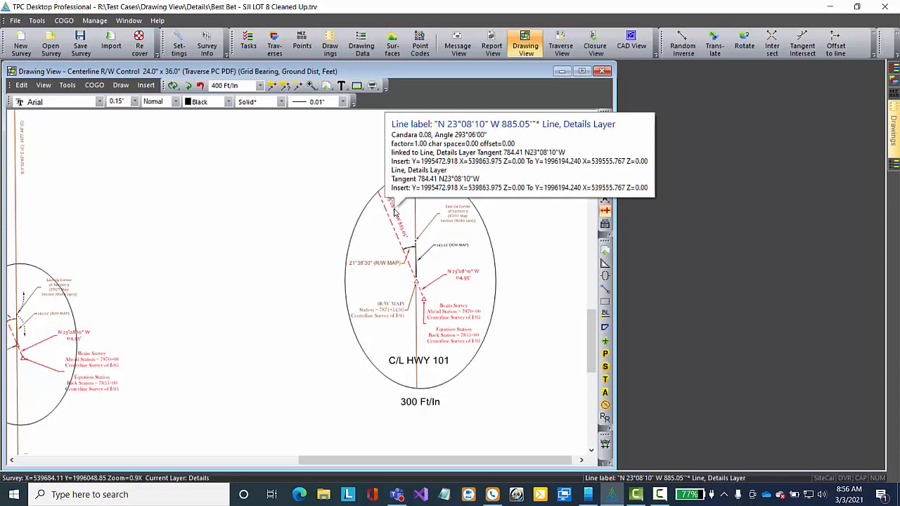
double_click(394, 212)
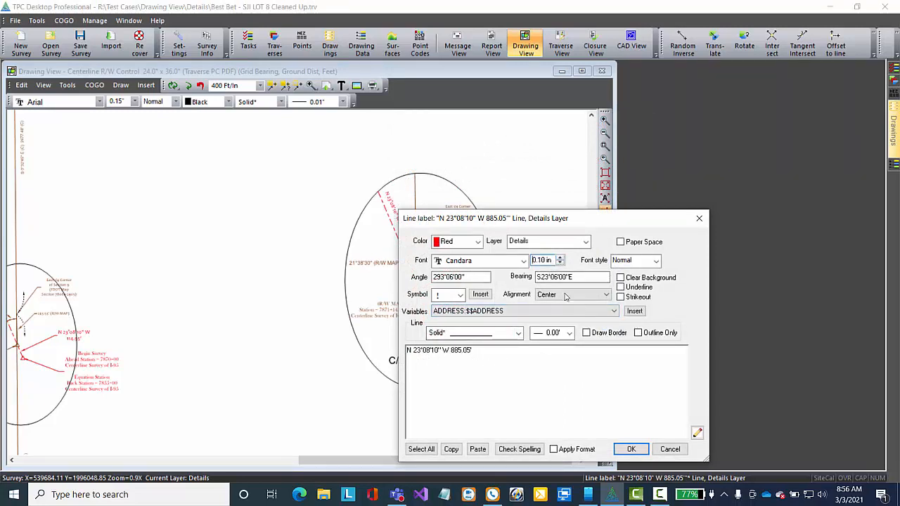
left_click(629, 449)
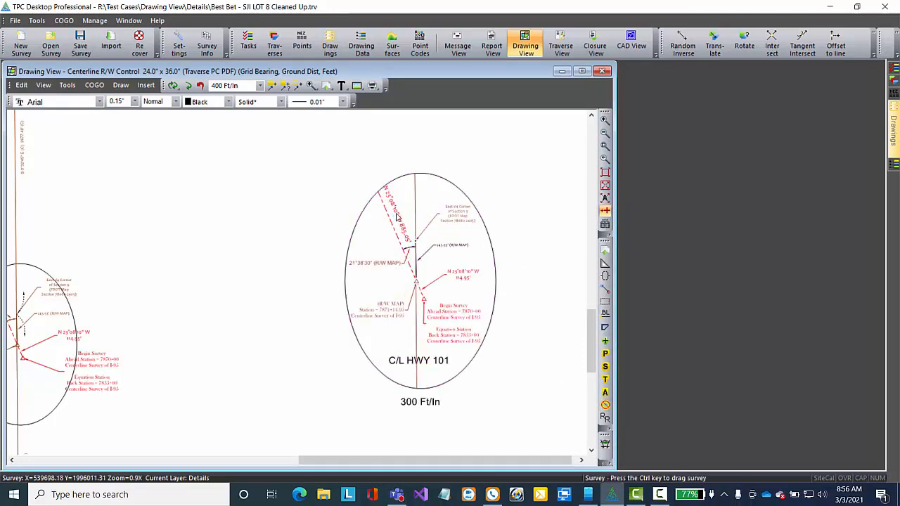
Increase the text height of the East 1/4 Corner of Section 9 label in the detail and shift the label inward toward the centerline
mouse_move(399, 218)
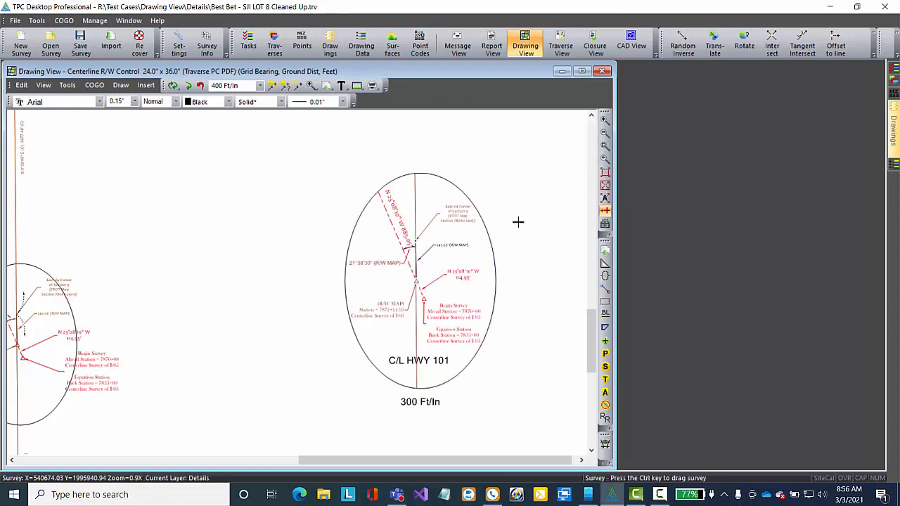
double_click(460, 222)
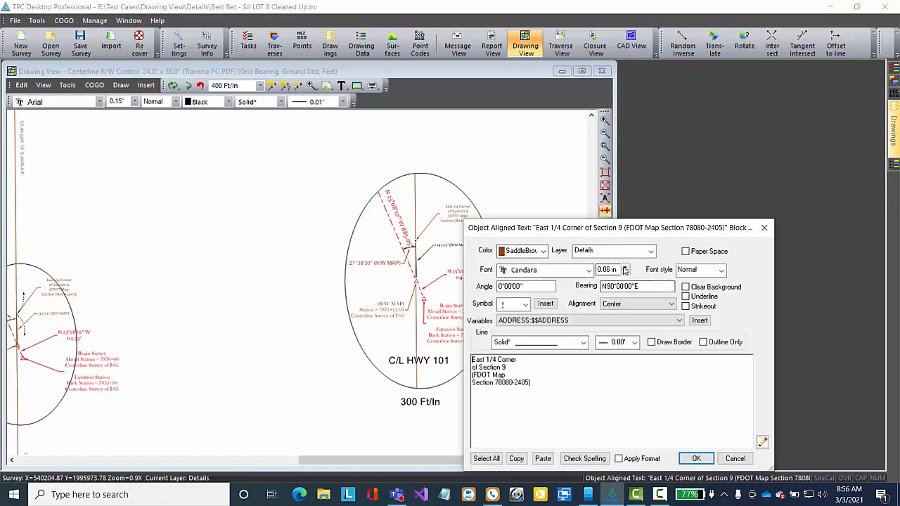
left_click(695, 458)
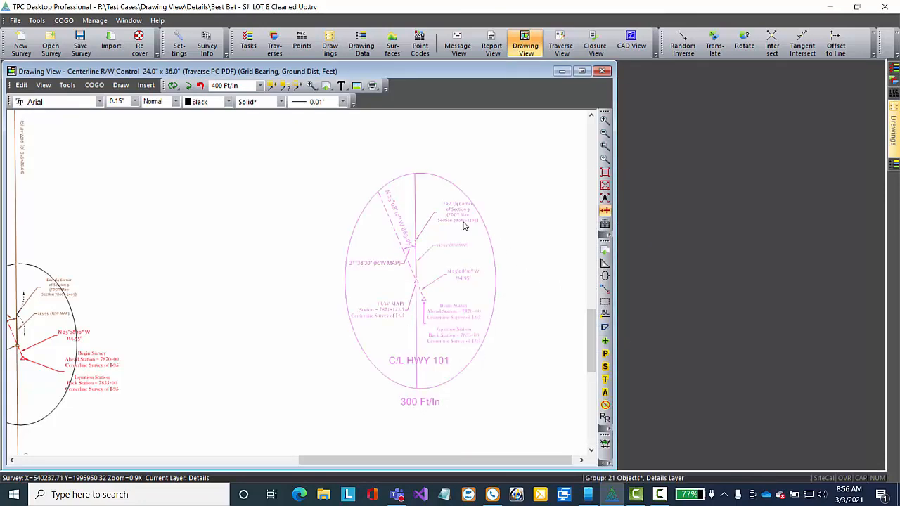
left_click_drag(462, 227, 454, 229)
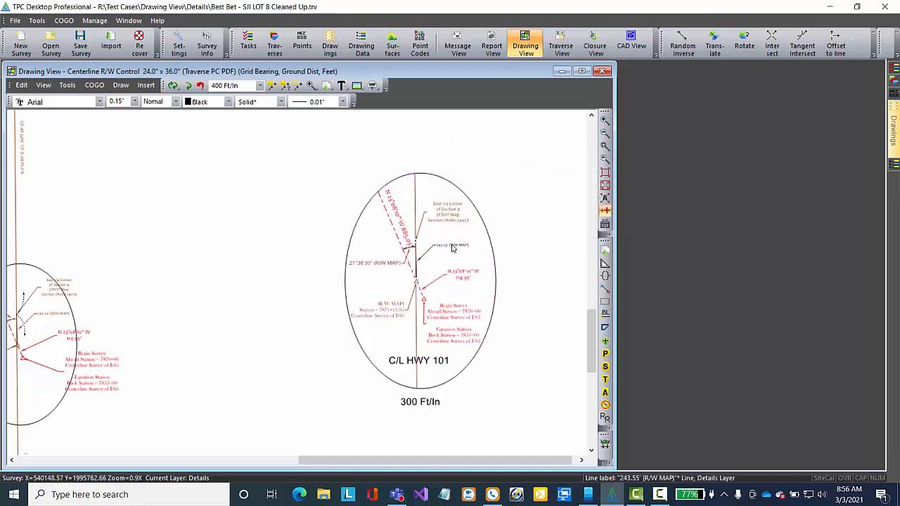
Increase the text height of the 243.55' (R/W MAP) line label in the detail
double_click(453, 247)
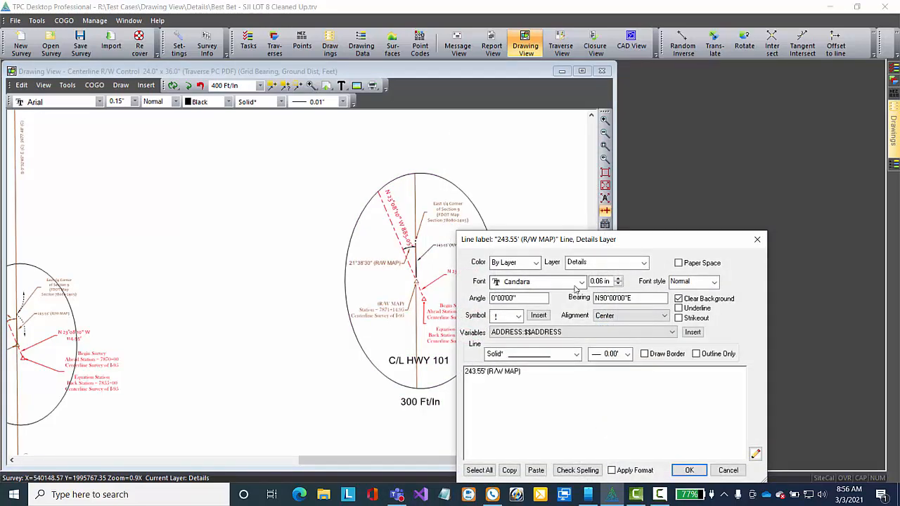
left_click(689, 469)
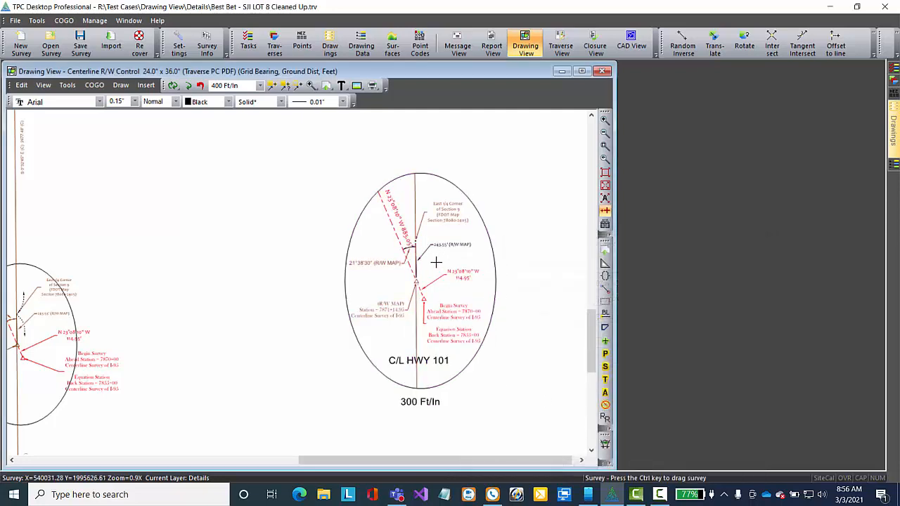